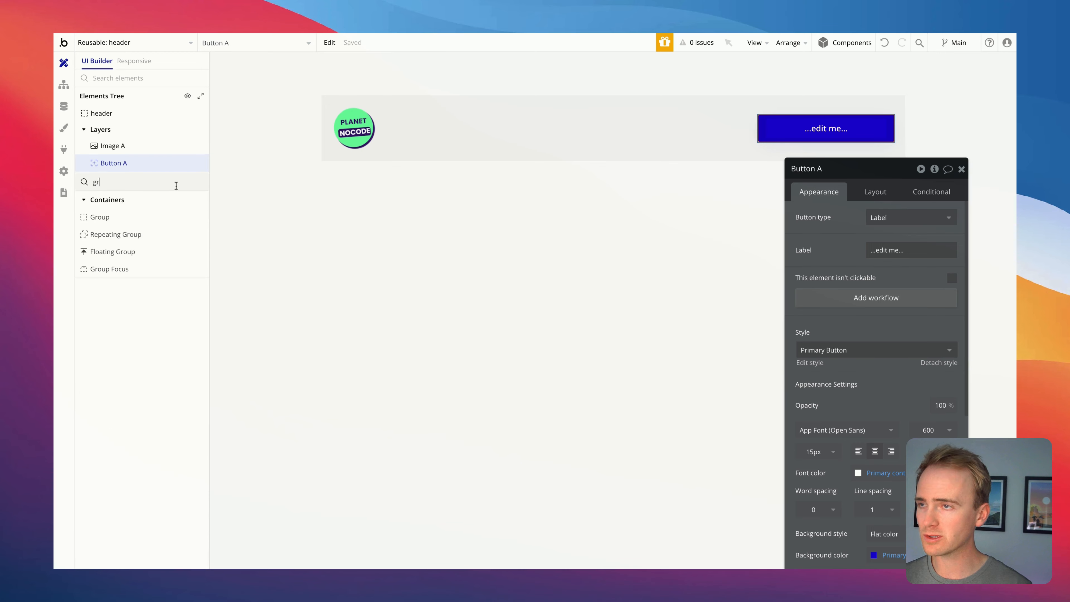
Add a Group Focus element to the header with Button A as its reference element.
{"action": "left_click", "coordinate": [150, 270]}
{"action": "left_click_drag", "start_coordinate": [712, 134], "coordinate": [856, 214]}
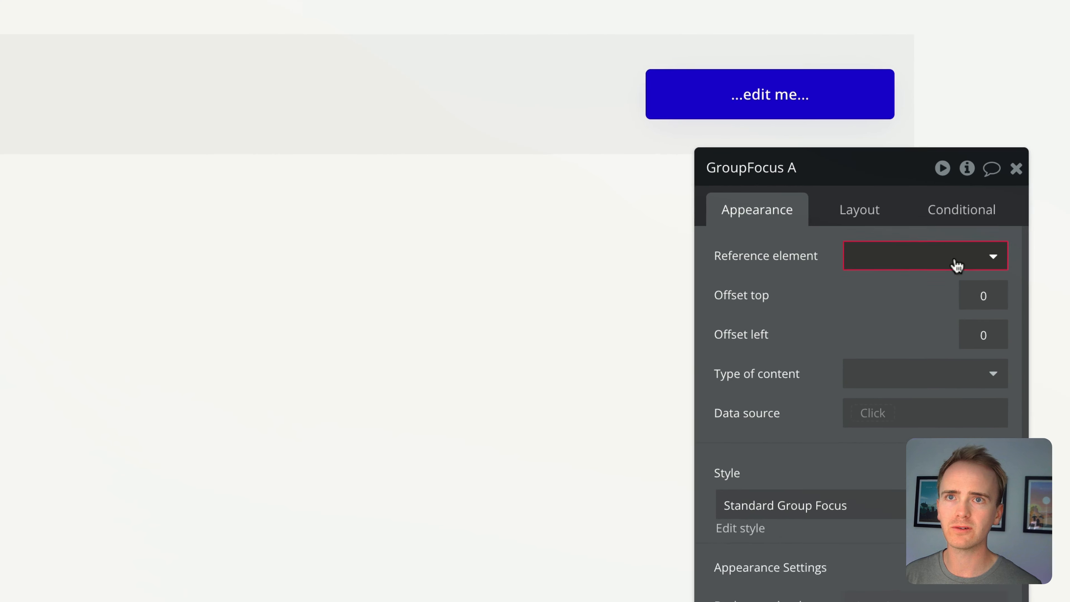
{"action": "left_click", "coordinate": [957, 265]}
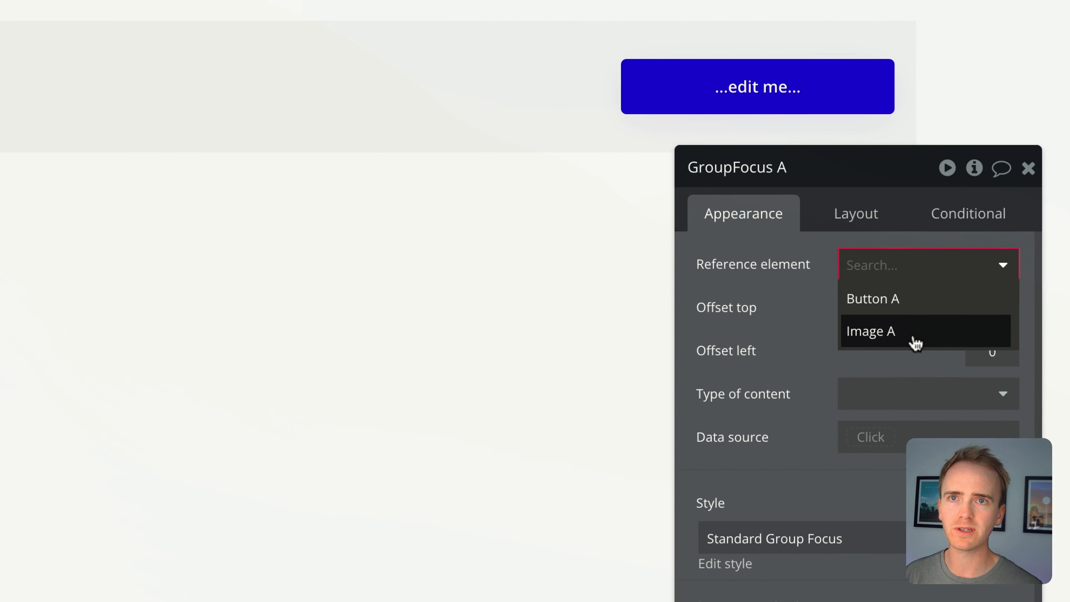
{"action": "left_click", "coordinate": [904, 291]}
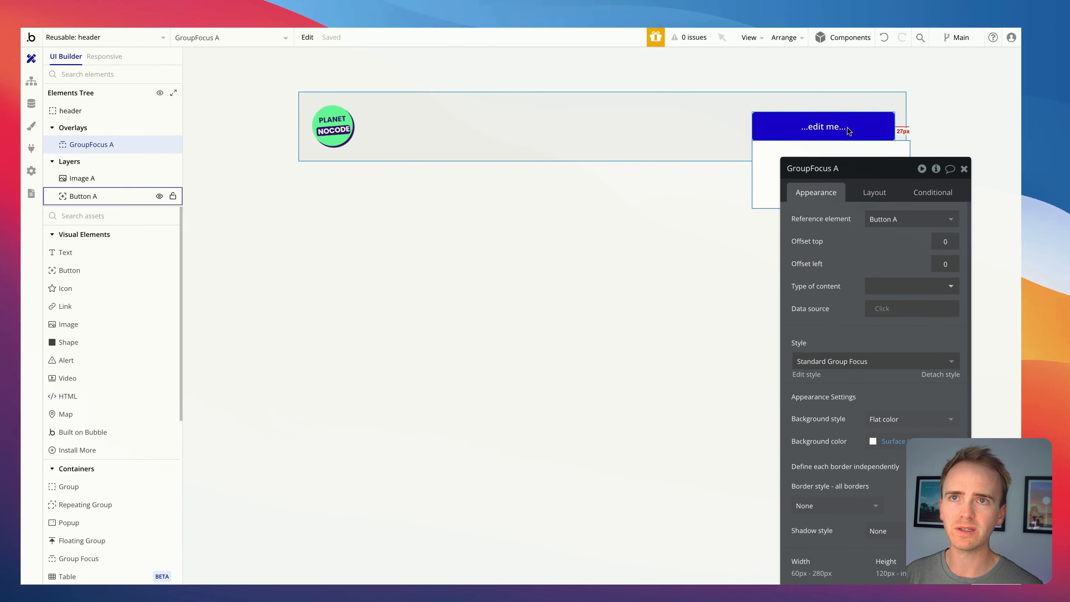
Create a workflow for when Button A is clicked, with a Toggle action targeting GroupFocus A.
{"action": "left_click", "coordinate": [800, 89]}
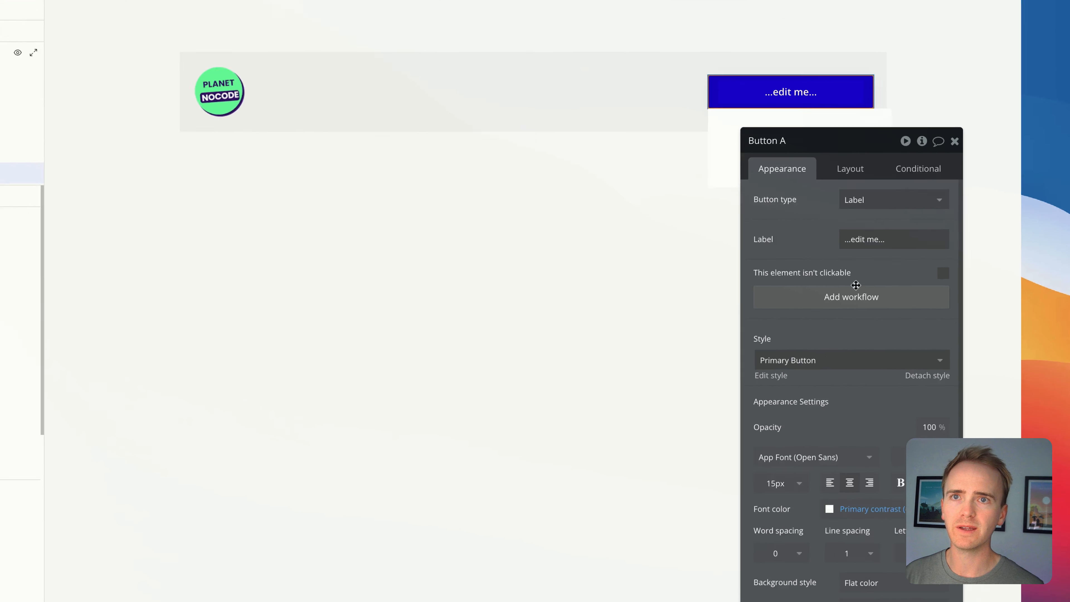
{"action": "left_click", "coordinate": [853, 292]}
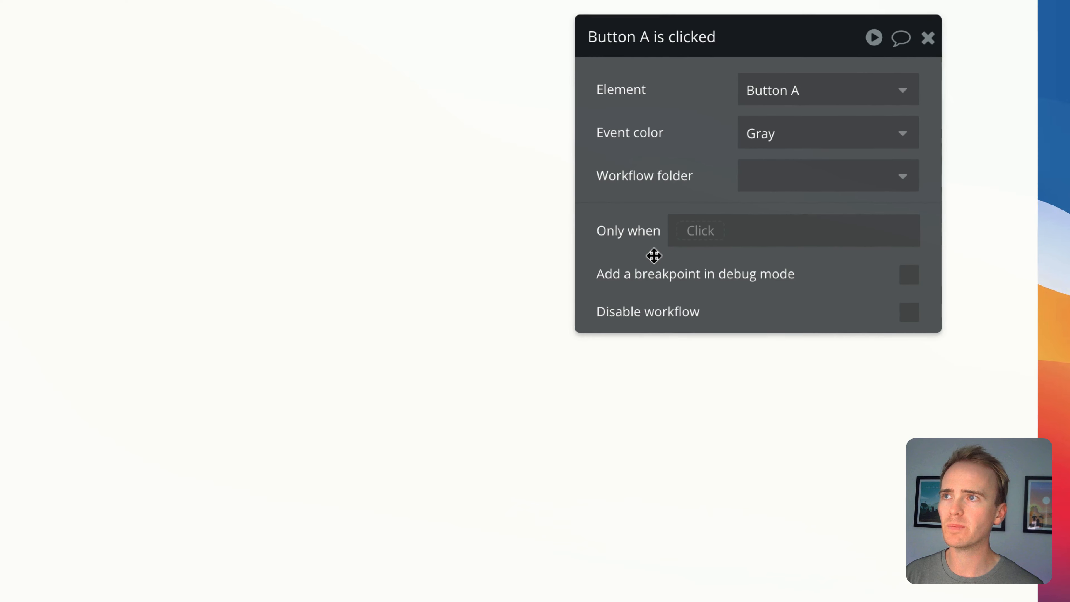
{"action": "left_click", "coordinate": [150, 182]}
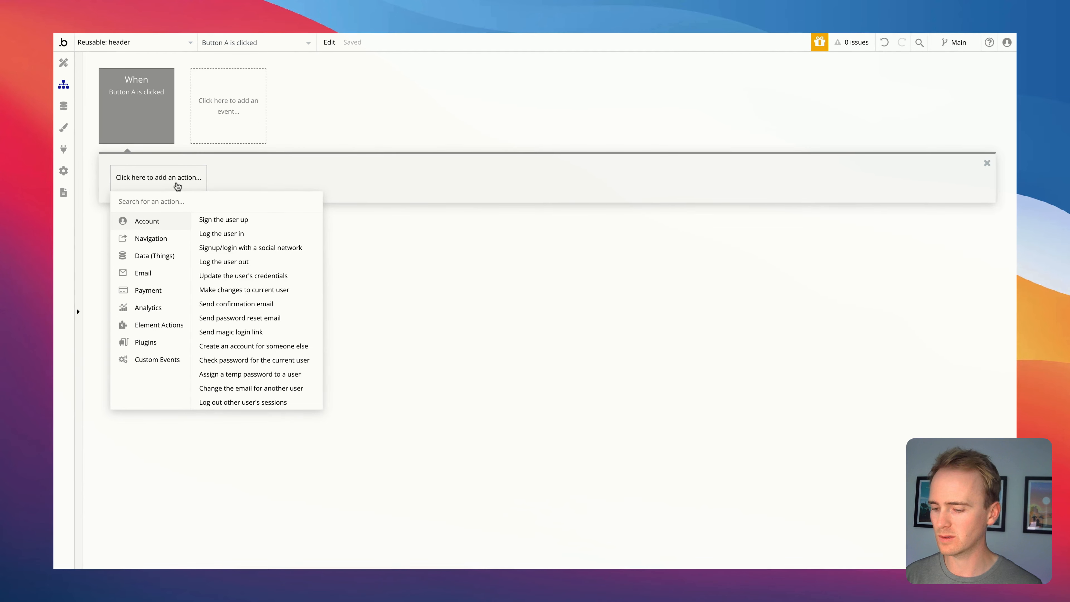
{"action": "type", "text": "togg"}
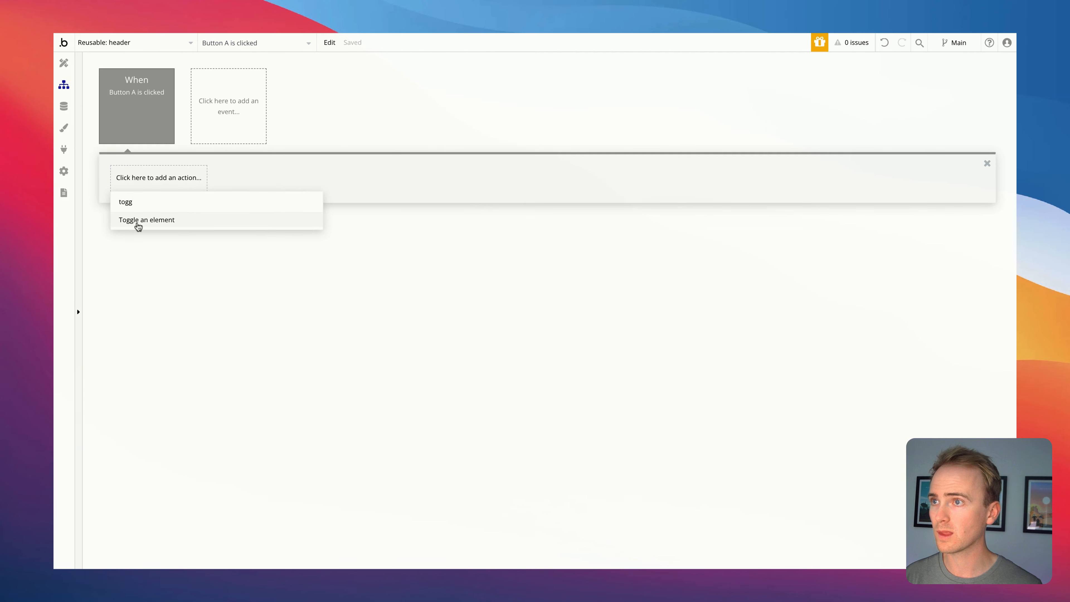
{"action": "left_click", "coordinate": [137, 220]}
{"action": "left_click", "coordinate": [889, 194]}
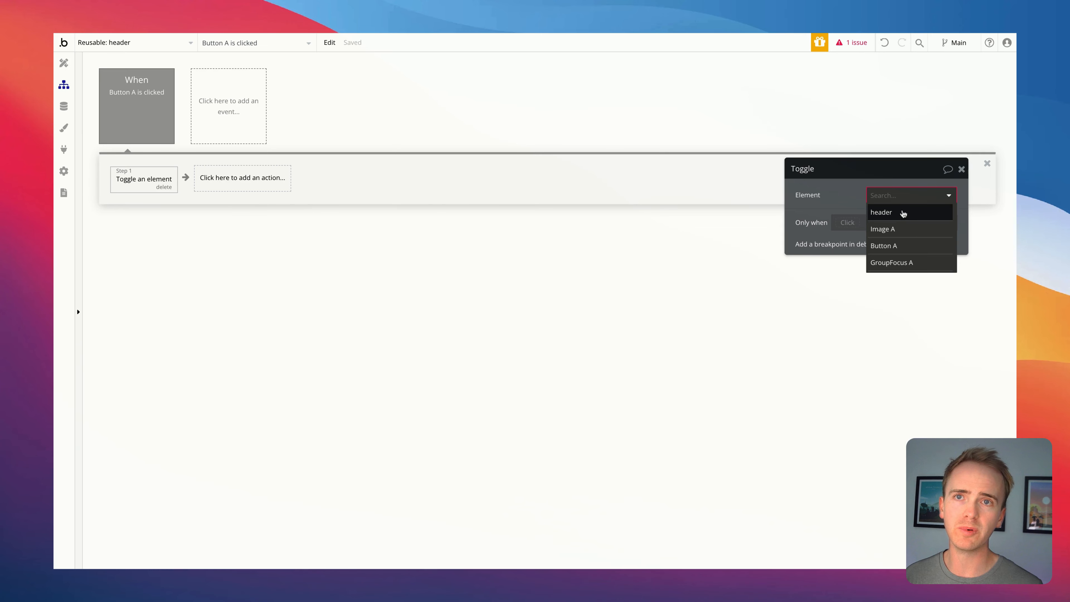
{"action": "left_click", "coordinate": [924, 246]}
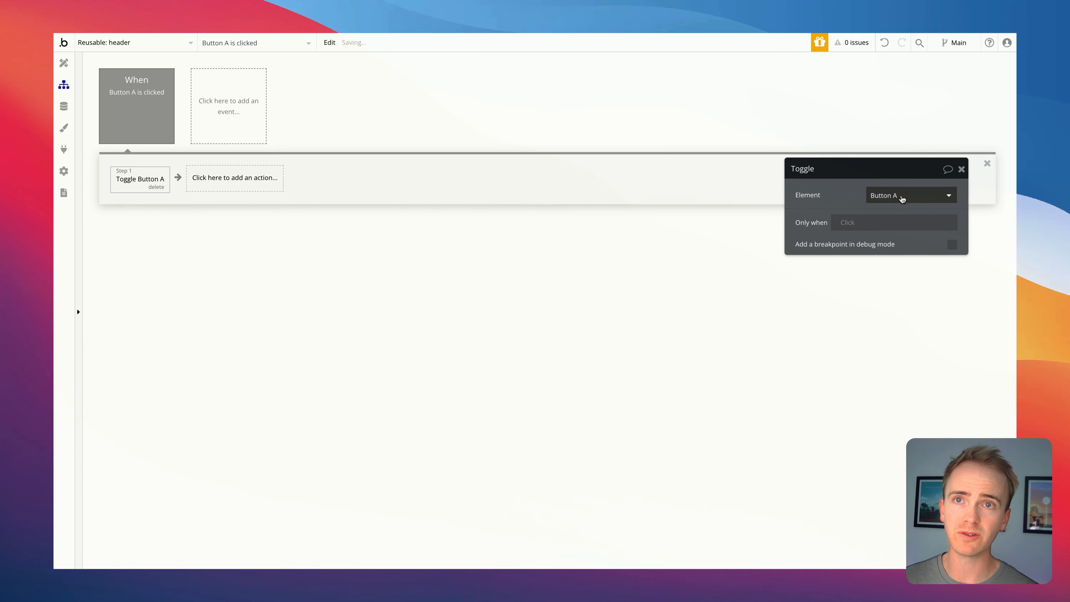
{"action": "left_click", "coordinate": [908, 197]}
{"action": "left_click", "coordinate": [909, 263]}
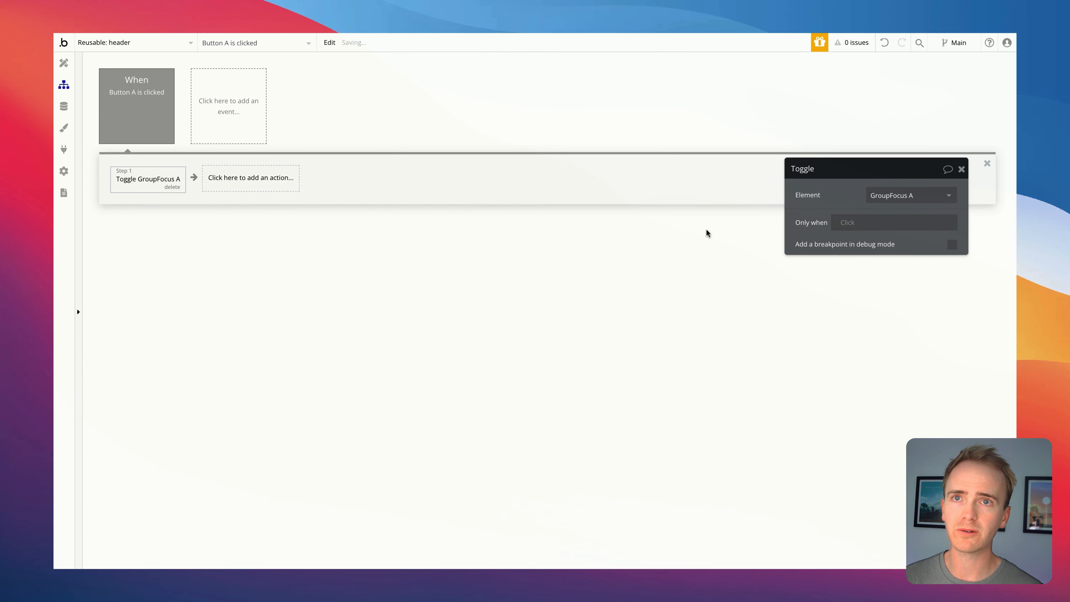
In the header design, try a top offset of 20 on GroupFocus A and restore it to 0.
{"action": "left_click", "coordinate": [64, 63]}
{"action": "left_click", "coordinate": [350, 108]}
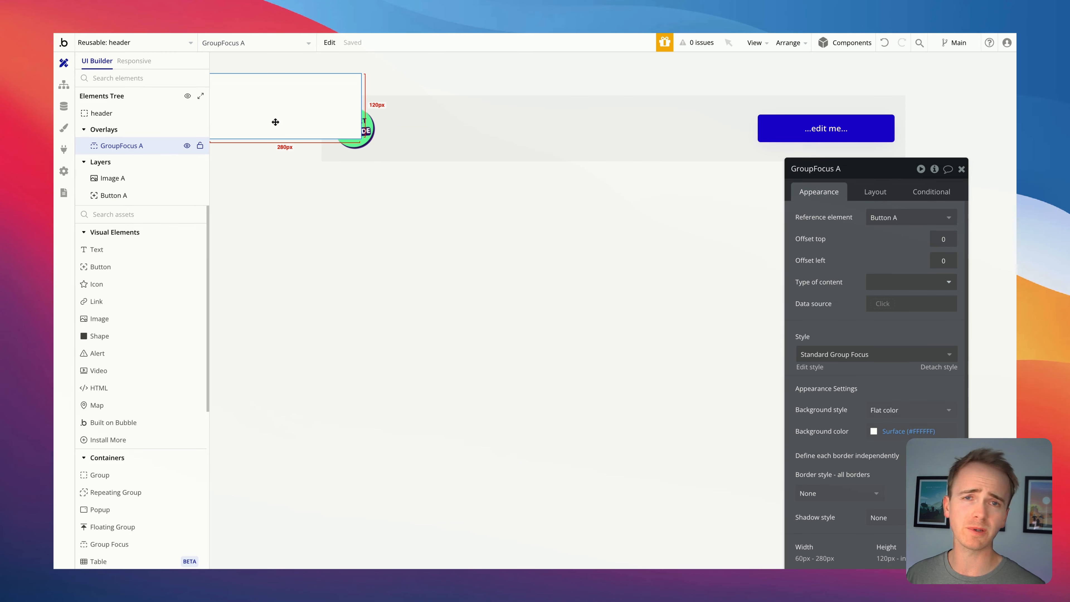
{"action": "left_click", "coordinate": [781, 129]}
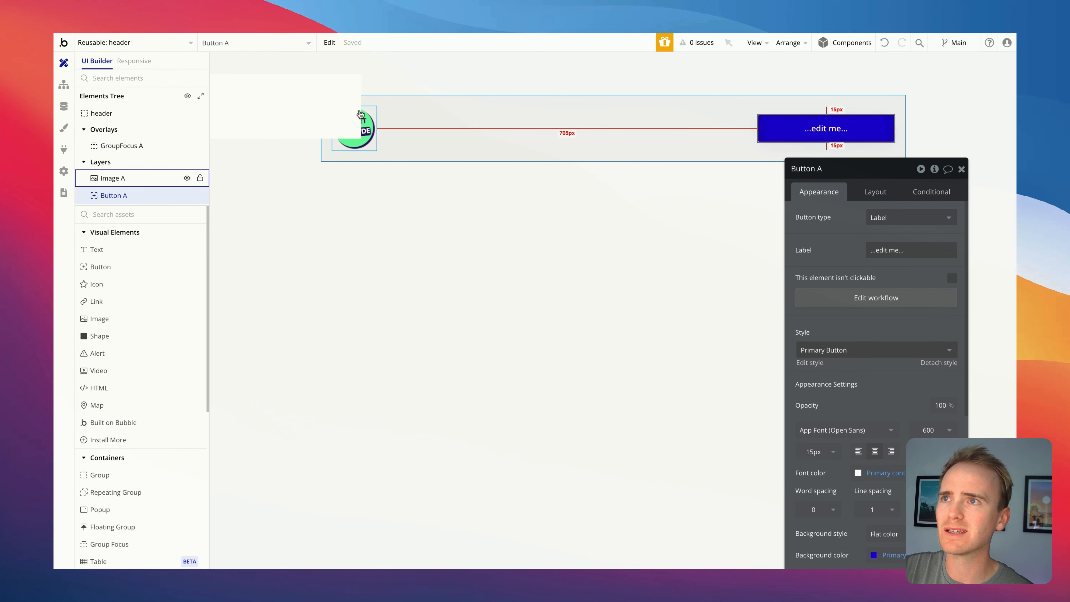
{"action": "left_click", "coordinate": [337, 118]}
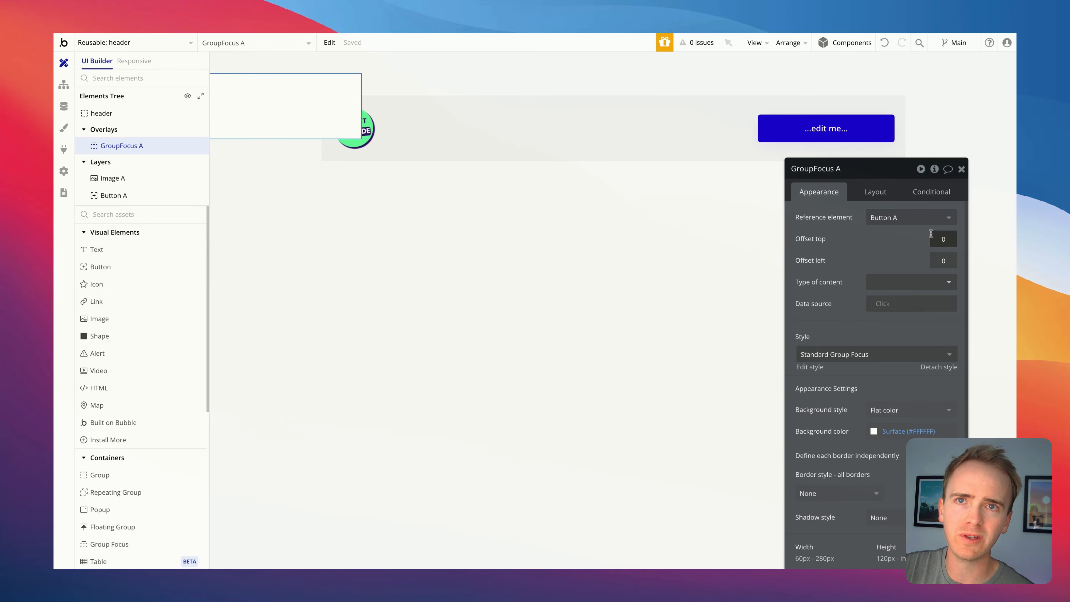
{"action": "type", "text": "20"}
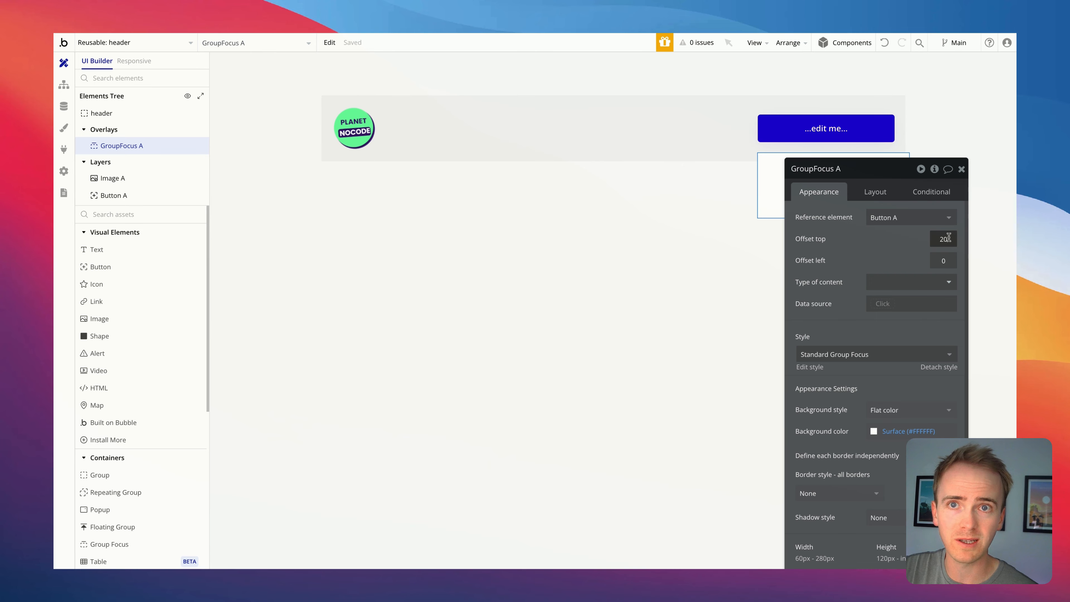
{"action": "double_click", "coordinate": [949, 238]}
{"action": "type", "text": "0"}
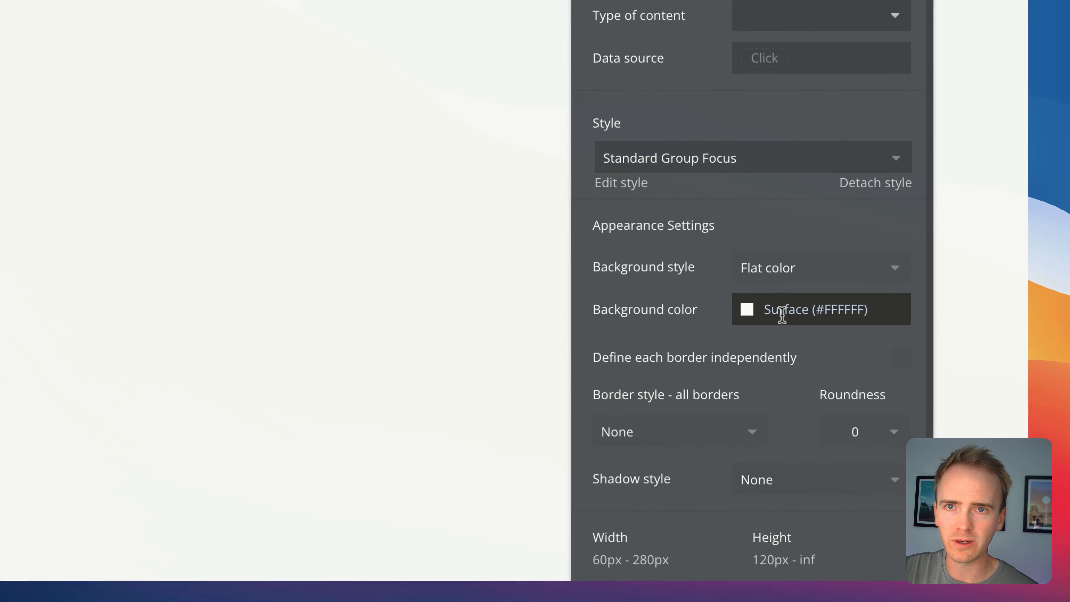
Set the background color of GroupFocus A to red, #FF2A2A.
{"action": "left_click", "coordinate": [892, 431]}
{"action": "left_click_drag", "start_coordinate": [789, 333], "coordinate": [910, 296]}
{"action": "left_click", "coordinate": [695, 270]}
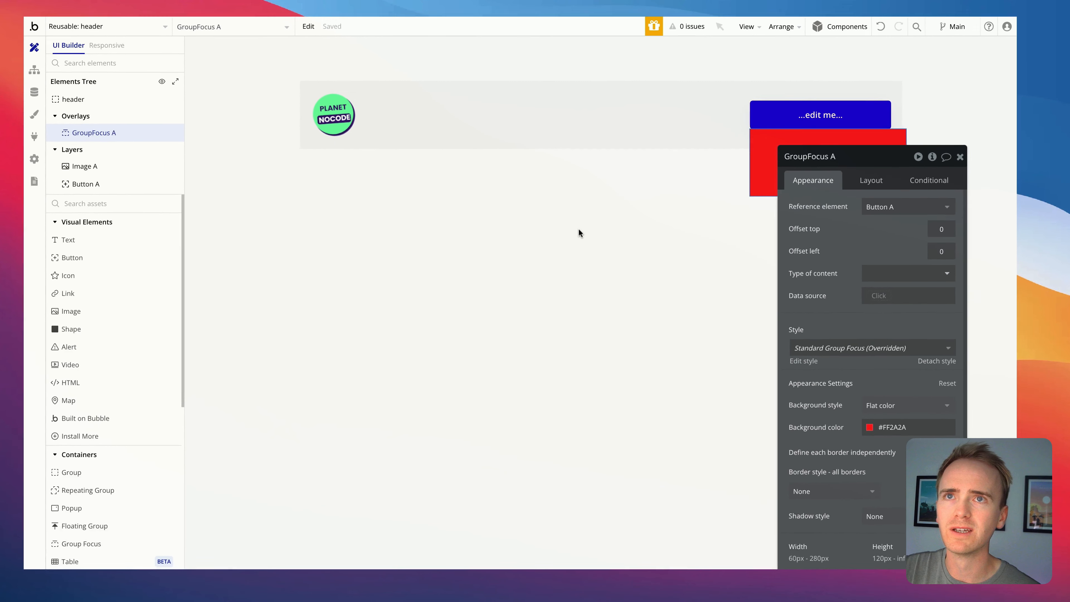
Open the dashboard page, preview it, and test the header button's dropdown.
{"action": "left_click", "coordinate": [418, 111]}
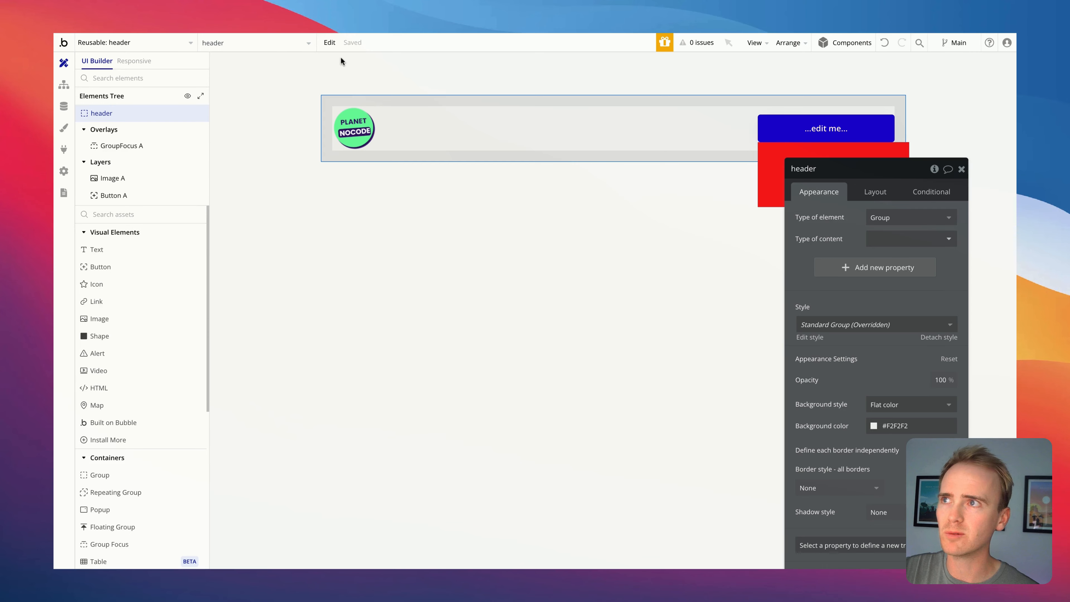
{"action": "left_click", "coordinate": [171, 44]}
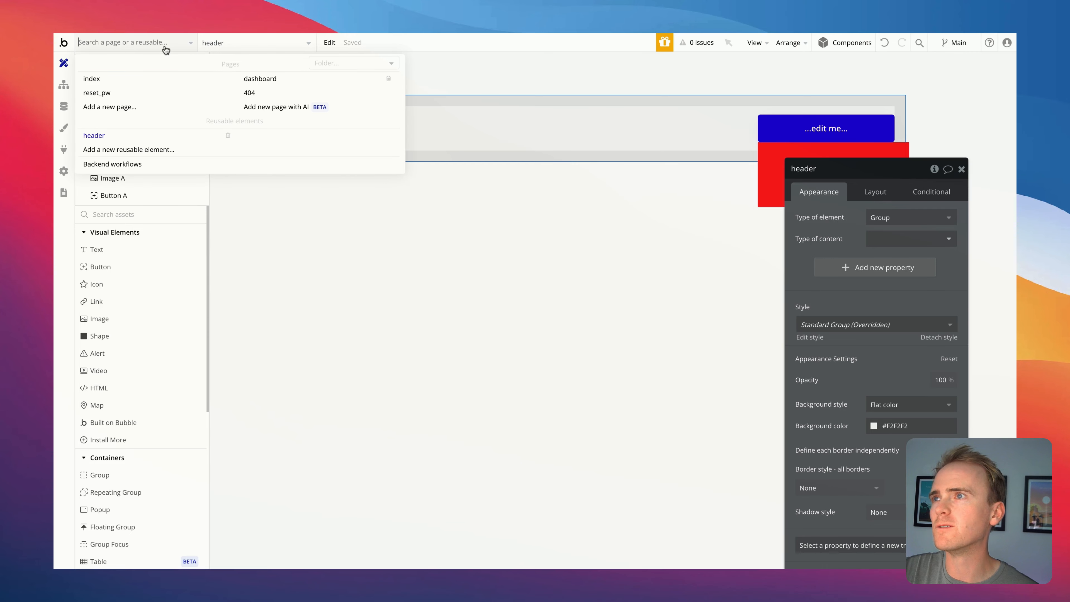
{"action": "left_click", "coordinate": [274, 84]}
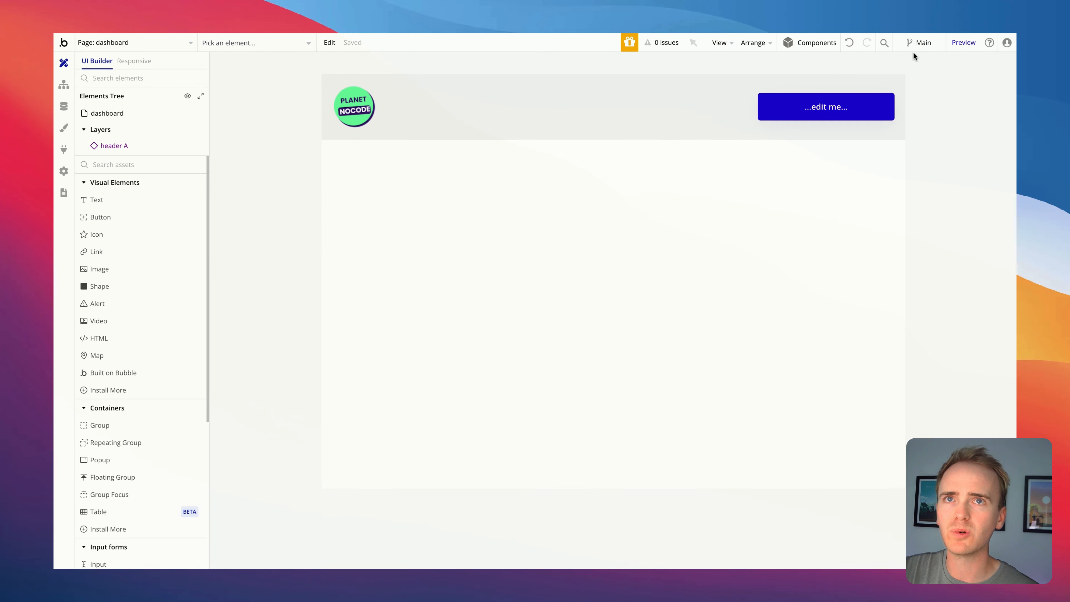
{"action": "left_click", "coordinate": [955, 49]}
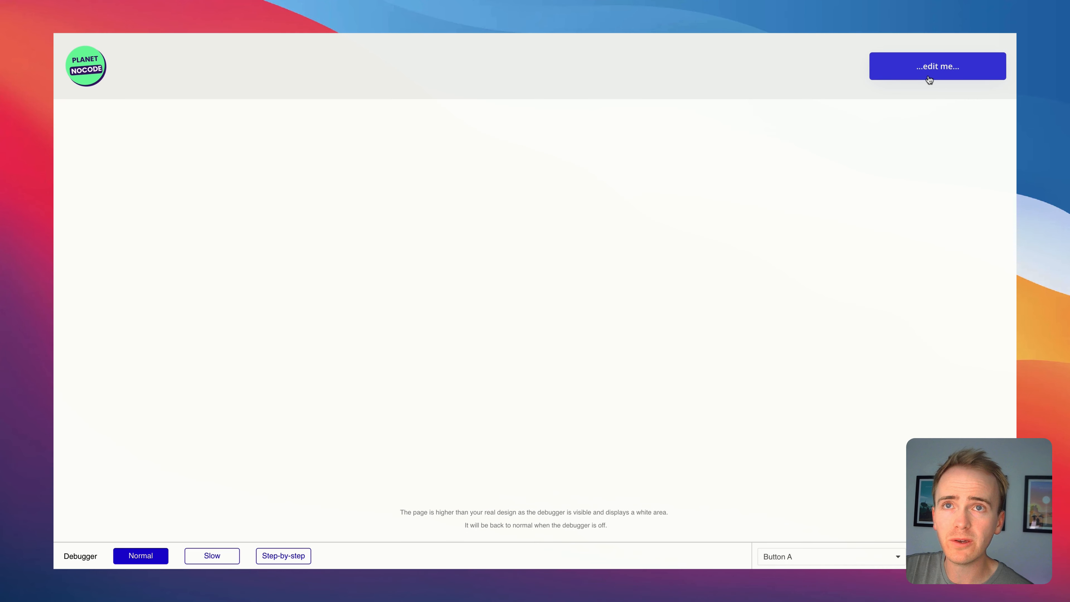
{"action": "left_click", "coordinate": [930, 79]}
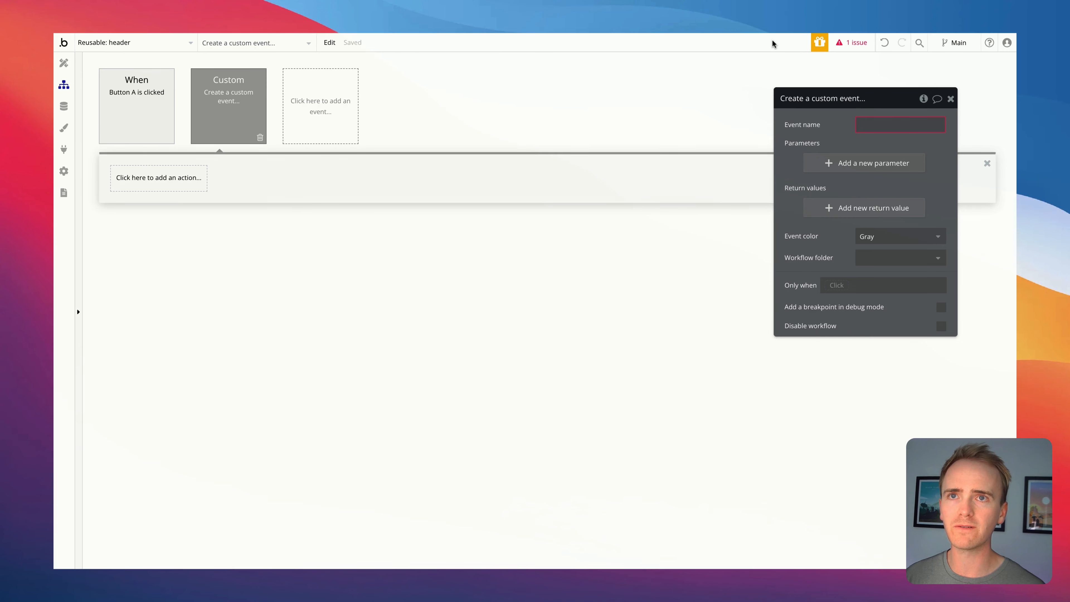
Name the new custom event in the header's workflows "Toggle dropdown menu".
{"action": "left_click", "coordinate": [877, 124]}
{"action": "type", "text": "Toggle"}
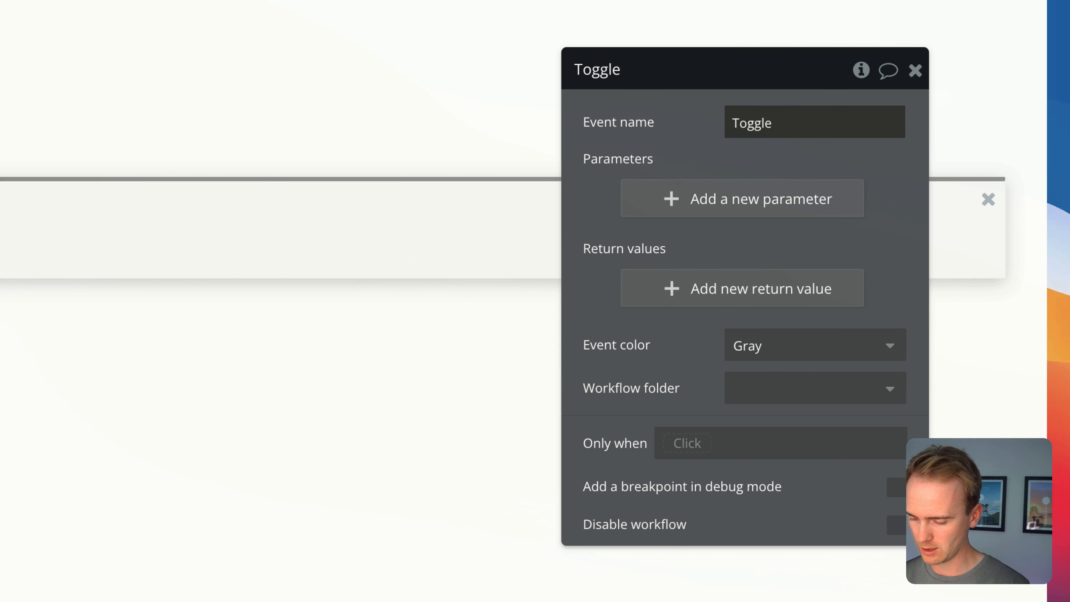
{"action": "type", "text": " dropdown menu"}
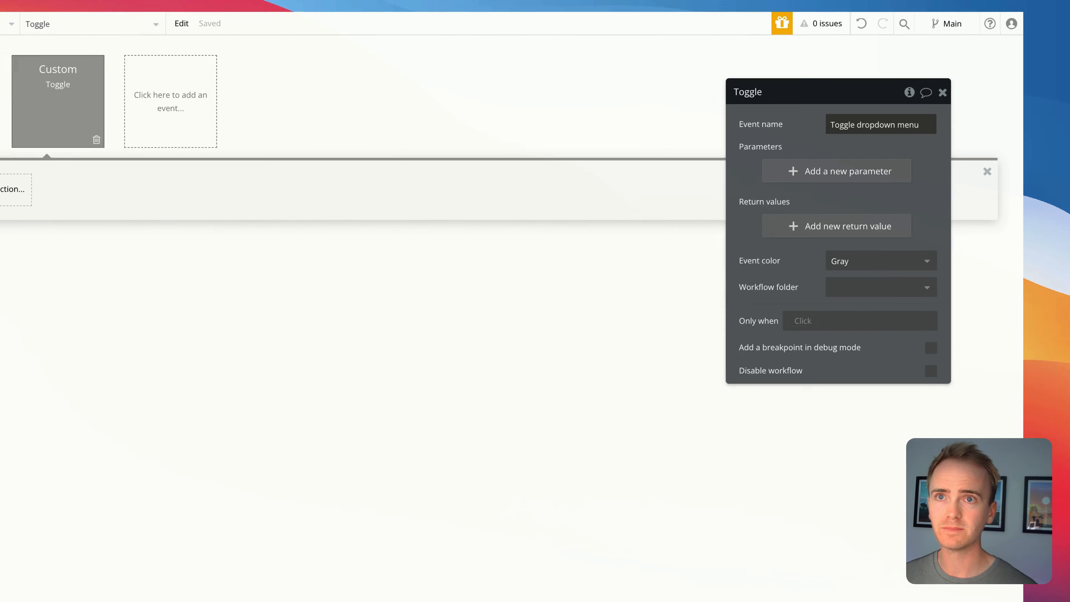
Move the Toggle GroupFocus A action from the Button A click workflow into the Toggle dropdown menu custom event.
{"action": "left_click", "coordinate": [135, 108]}
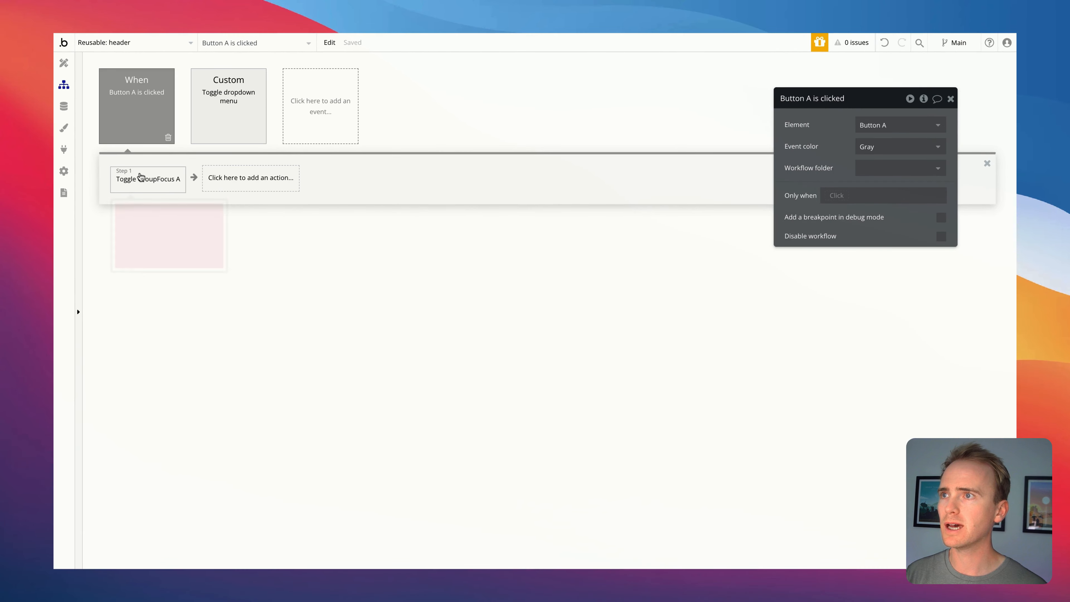
{"action": "right_click", "coordinate": [141, 177]}
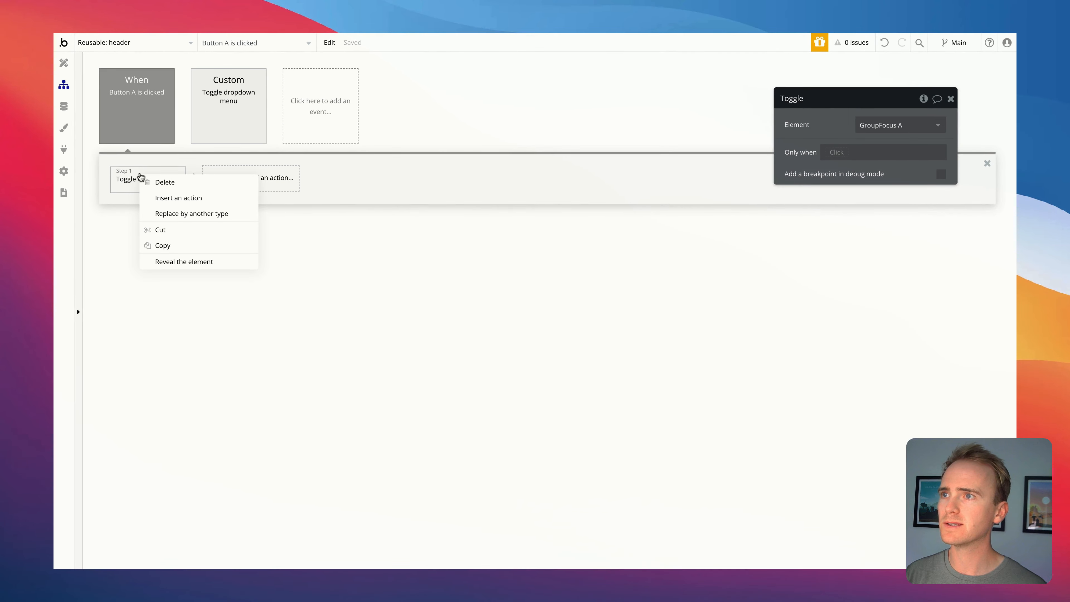
{"action": "left_click", "coordinate": [166, 226]}
{"action": "left_click", "coordinate": [206, 123]}
{"action": "right_click", "coordinate": [186, 177]}
{"action": "left_click", "coordinate": [192, 186]}
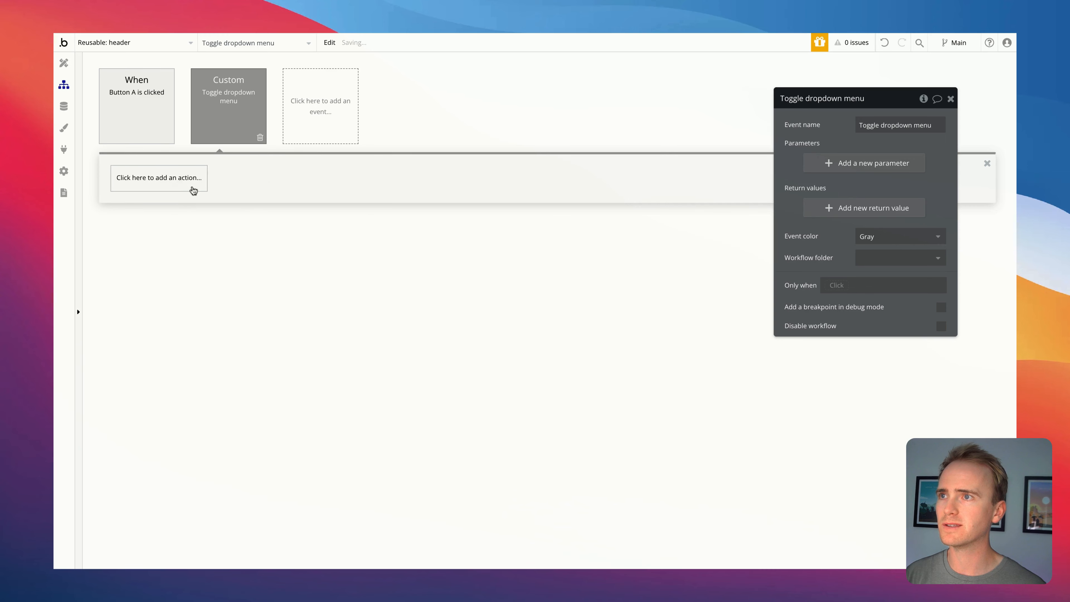
Add an action to the Button A click workflow that triggers the Toggle dropdown menu custom event.
{"action": "left_click", "coordinate": [136, 107]}
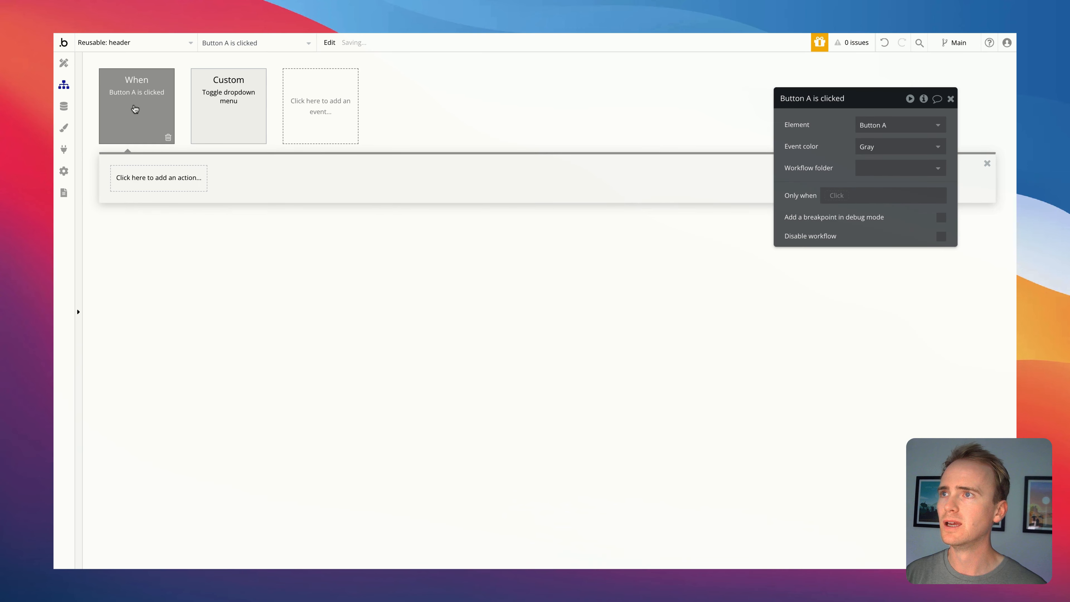
{"action": "left_click", "coordinate": [134, 186]}
{"action": "mouse_move", "coordinate": [172, 359]}
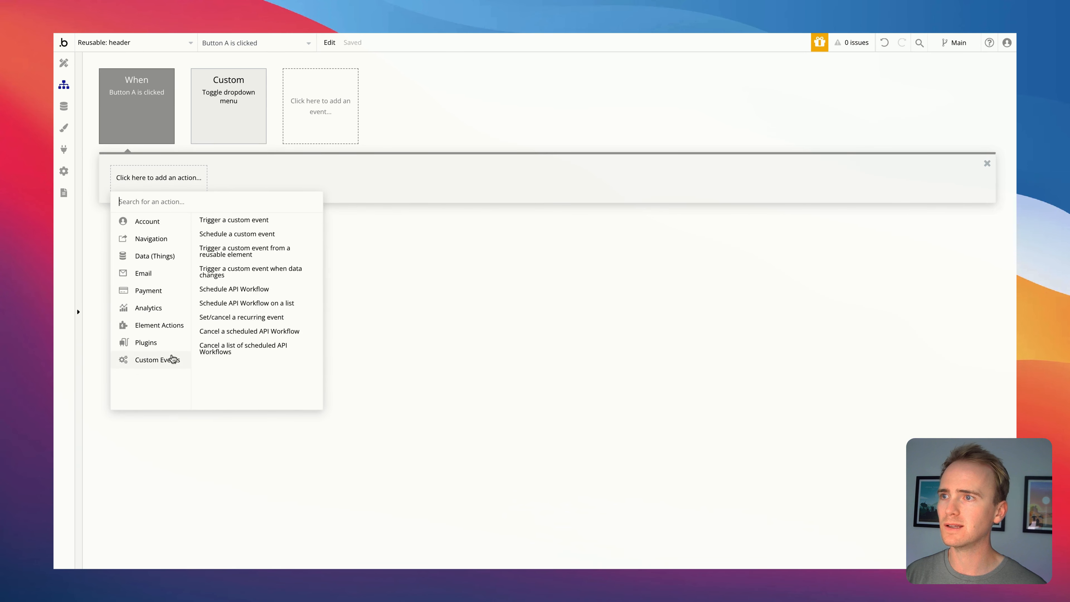
{"action": "left_click", "coordinate": [257, 219]}
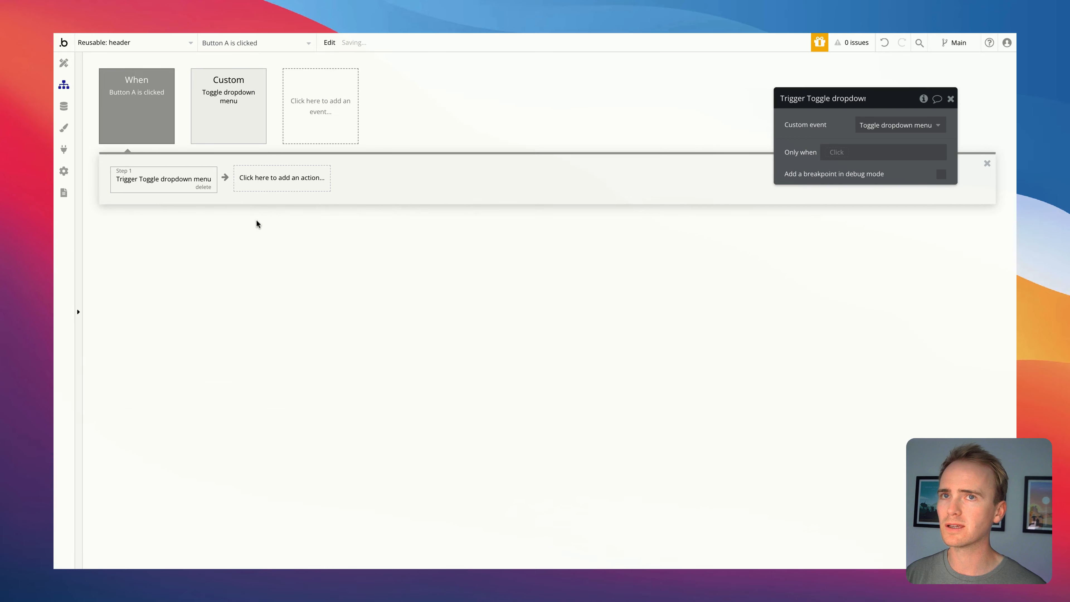
{"action": "left_click", "coordinate": [902, 133]}
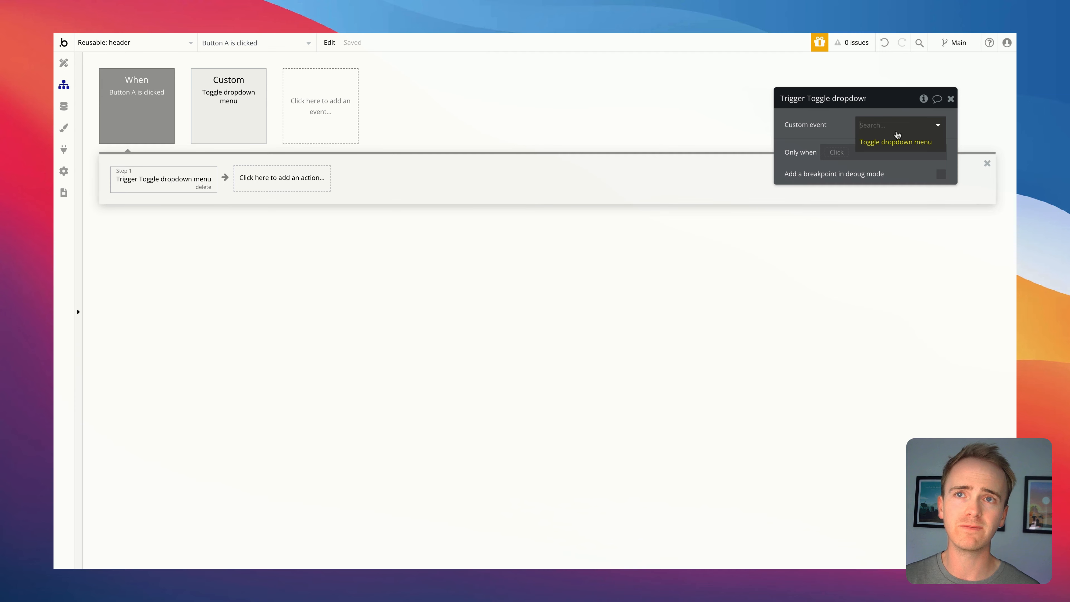
{"action": "left_click", "coordinate": [841, 130]}
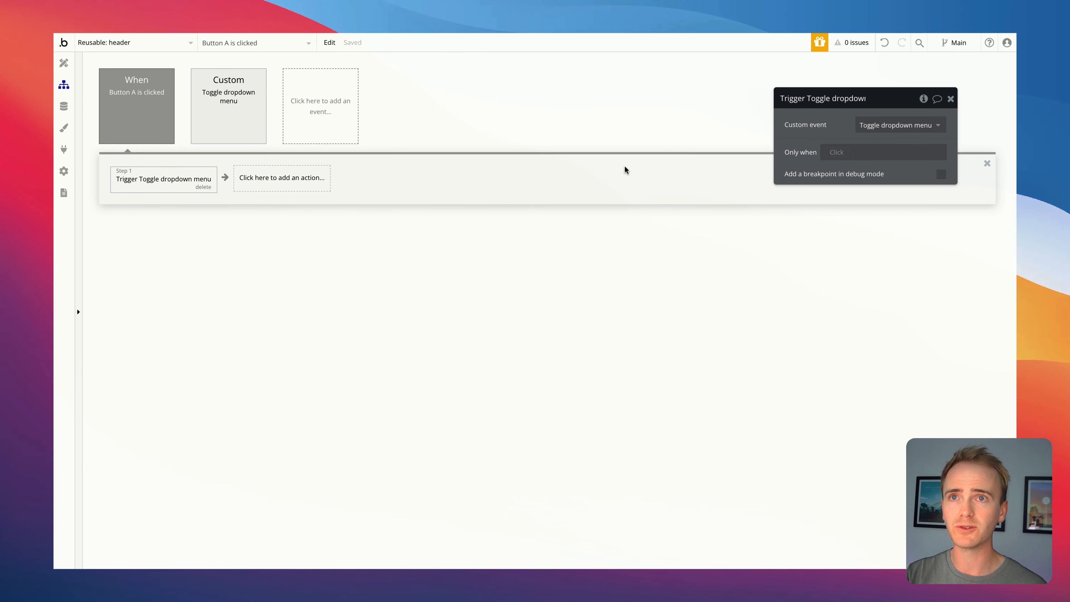
Refresh the dashboard preview and test opening and dismissing the dropdown from the header button.
{"action": "key", "text": "ctrl+Tab"}
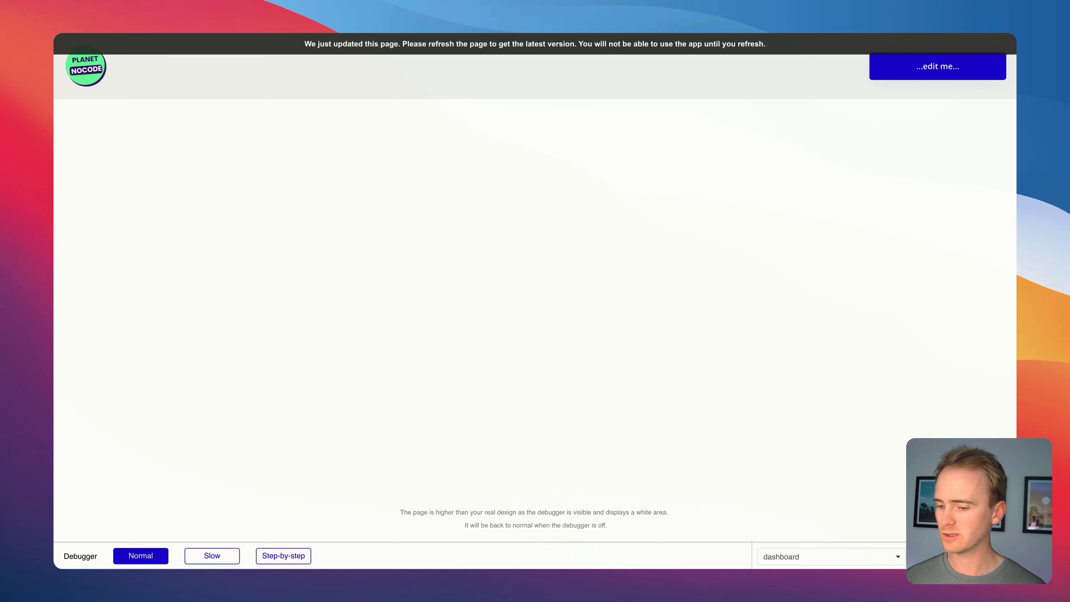
{"action": "key", "text": "super+r"}
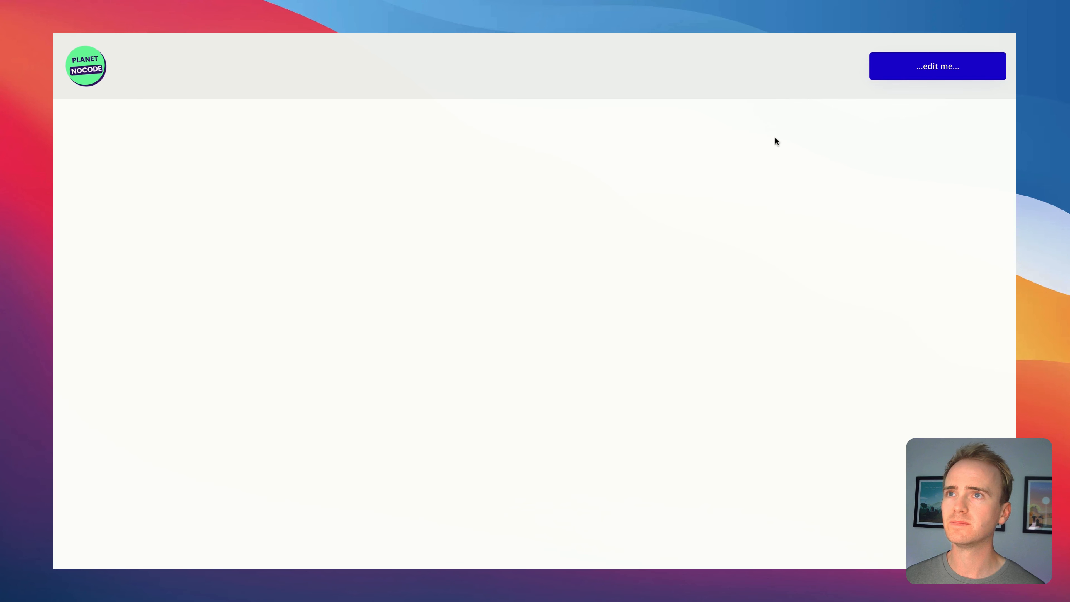
{"action": "left_click", "coordinate": [933, 74]}
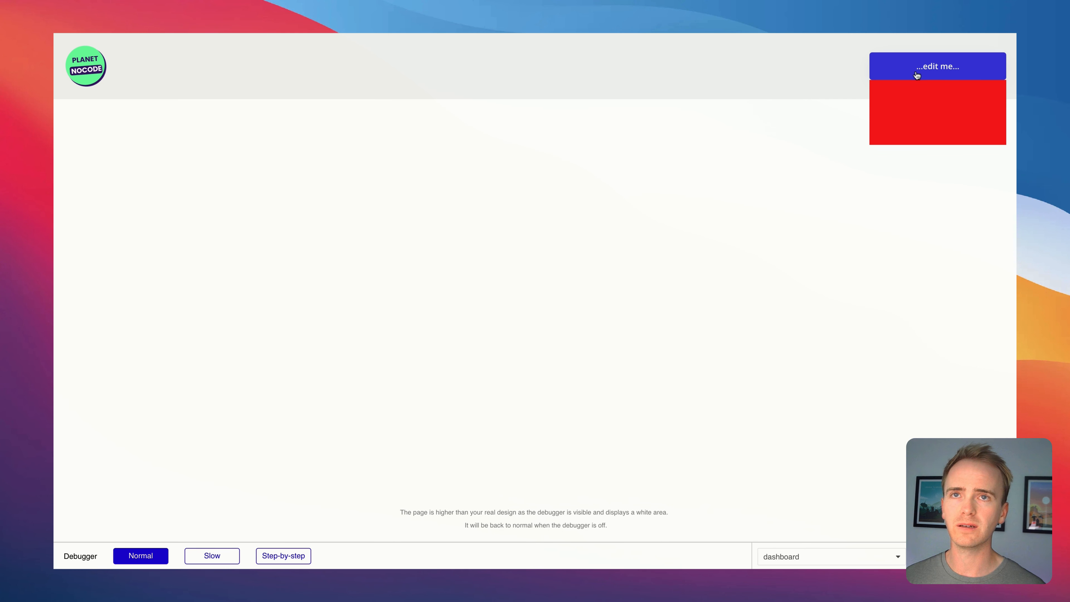
{"action": "left_click", "coordinate": [791, 184]}
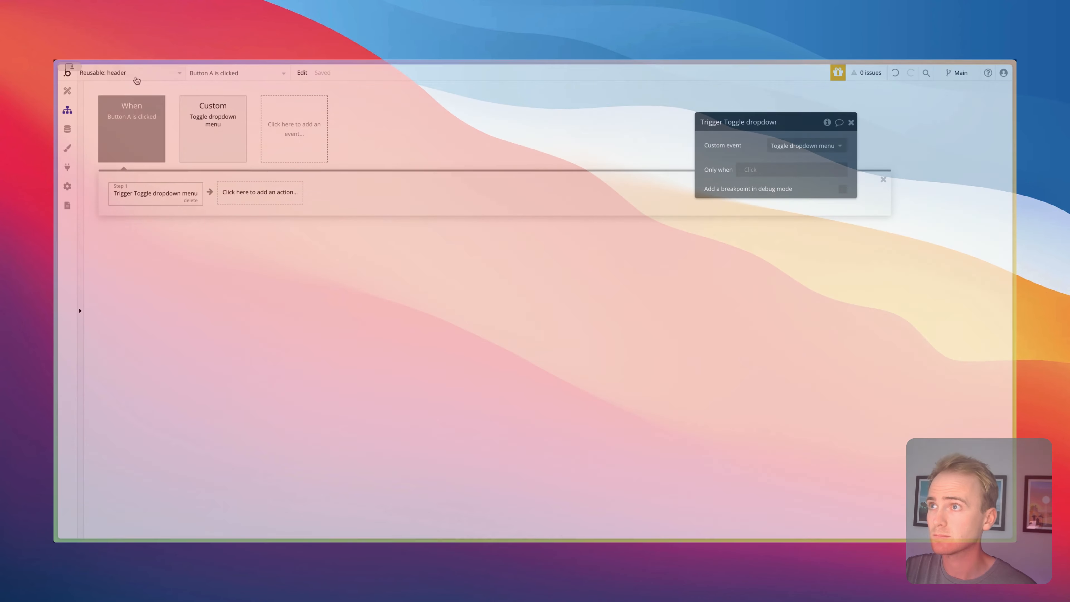
Open the dashboard page in the design view and draw a new button on the page below the header.
{"action": "left_click", "coordinate": [135, 77]}
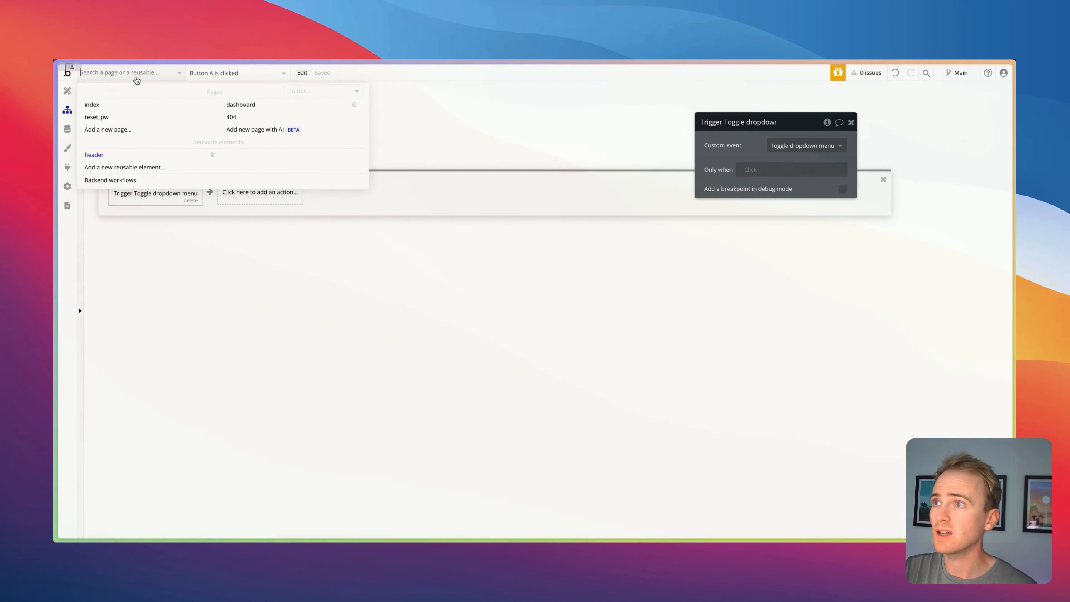
{"action": "left_click", "coordinate": [261, 105]}
{"action": "left_click", "coordinate": [67, 91]}
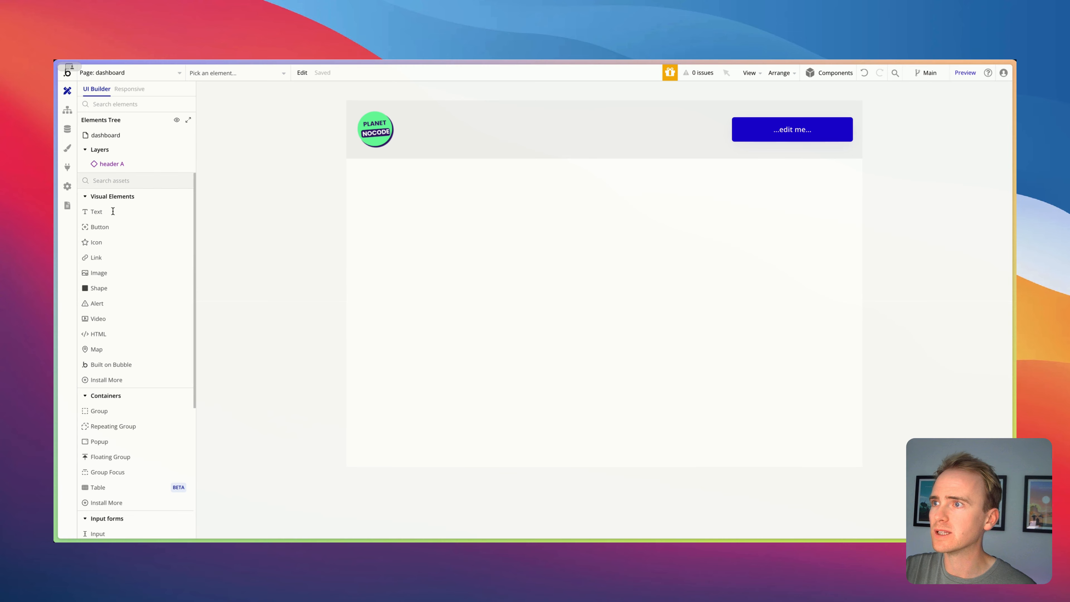
{"action": "left_click", "coordinate": [126, 228]}
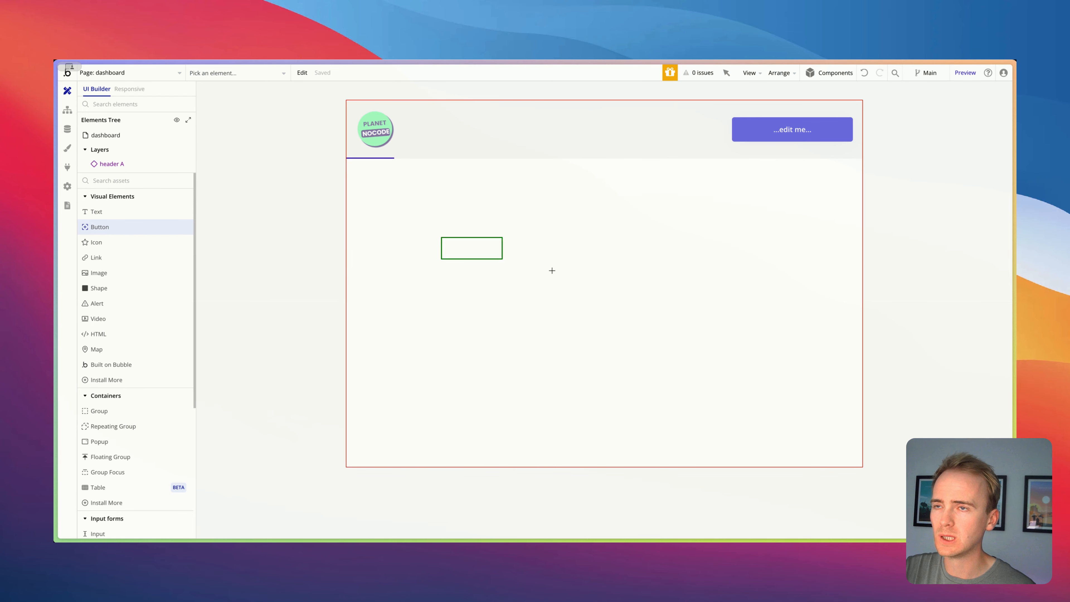
{"action": "left_click_drag", "start_coordinate": [552, 270], "coordinate": [597, 270]}
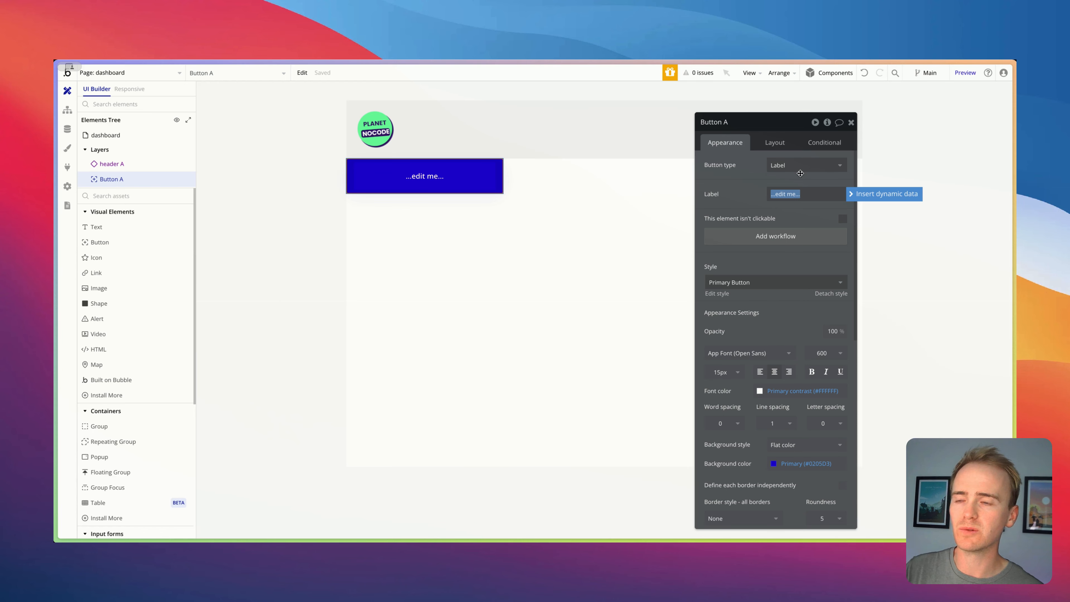
Label the new dashboard button "Show menu".
{"action": "type", "text": "SAhd"}
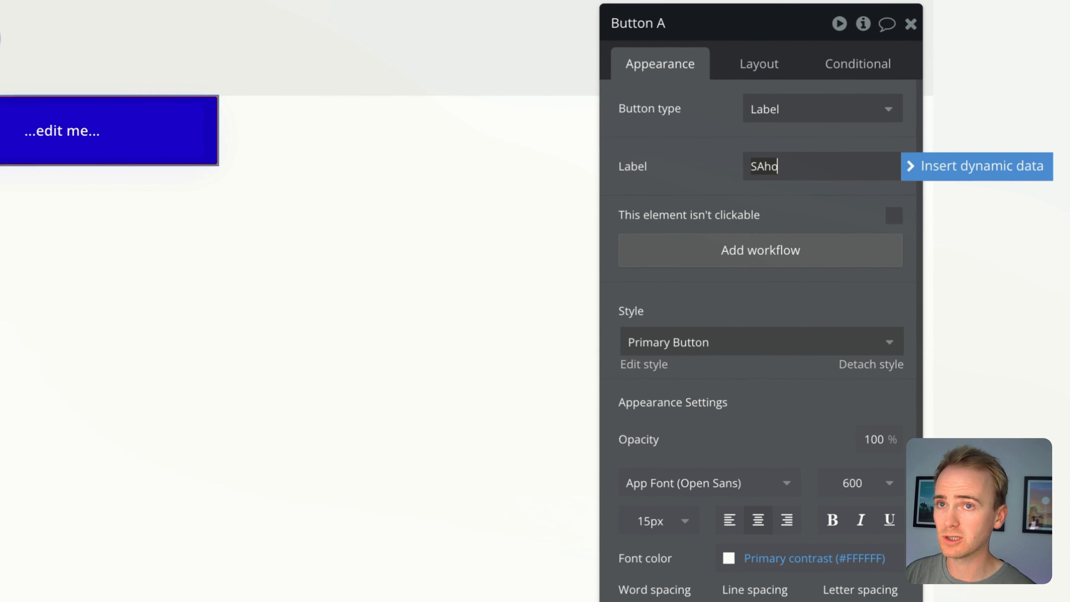
{"action": "key", "text": "BackSpace"}
{"action": "key", "text": "BackSpace"}
{"action": "key", "text": "BackSpace"}
{"action": "type", "text": "how menu"}
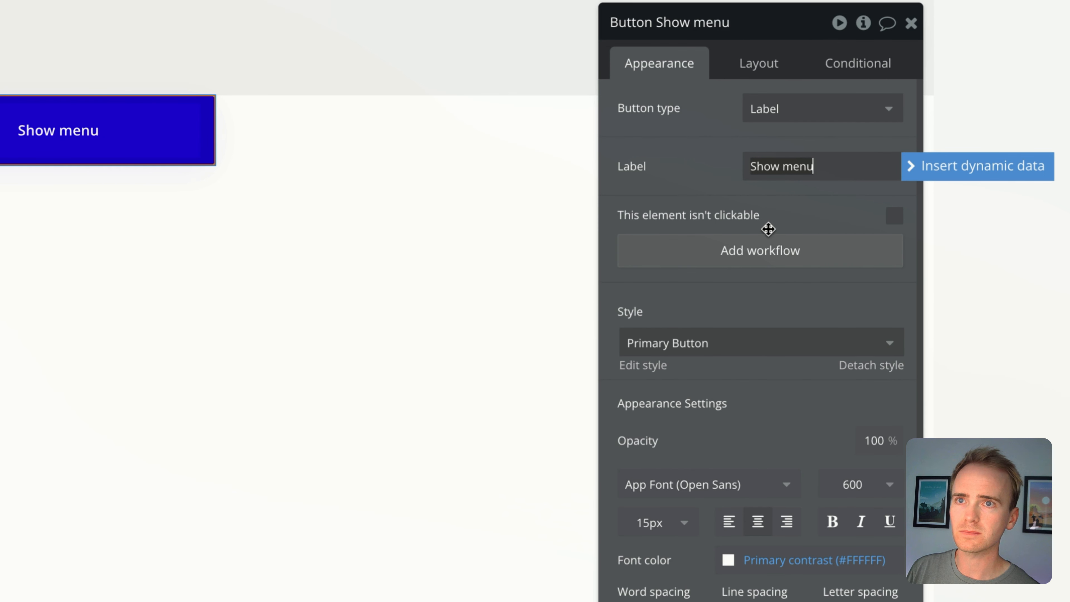
Create a click workflow for the Show menu button that triggers the Toggle dropdown menu custom event from reusable element header A.
{"action": "left_click", "coordinate": [762, 250]}
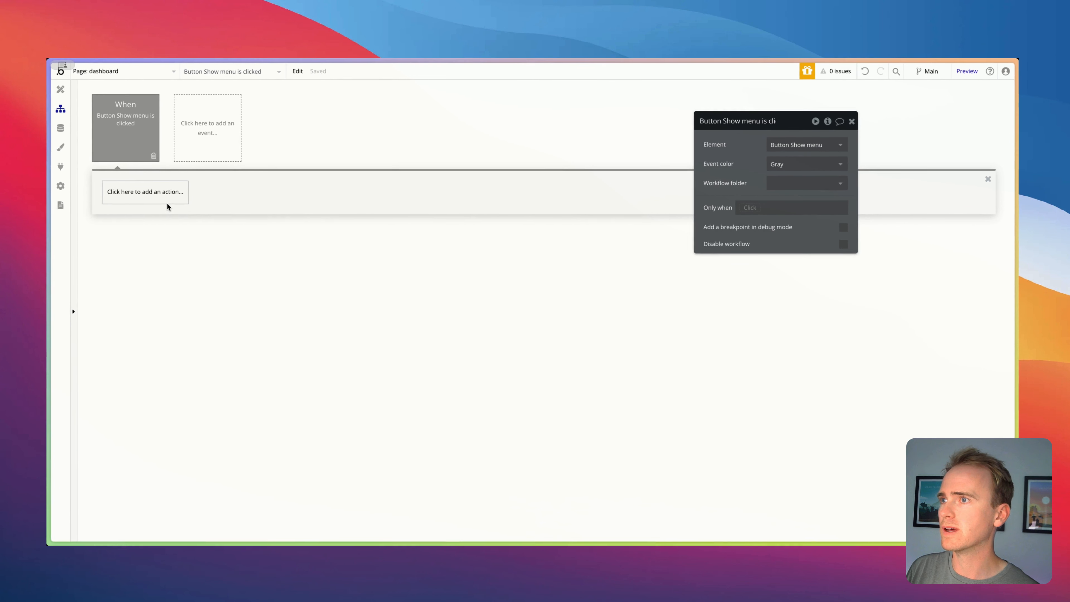
{"action": "left_click", "coordinate": [168, 199]}
{"action": "type", "text": "trig"}
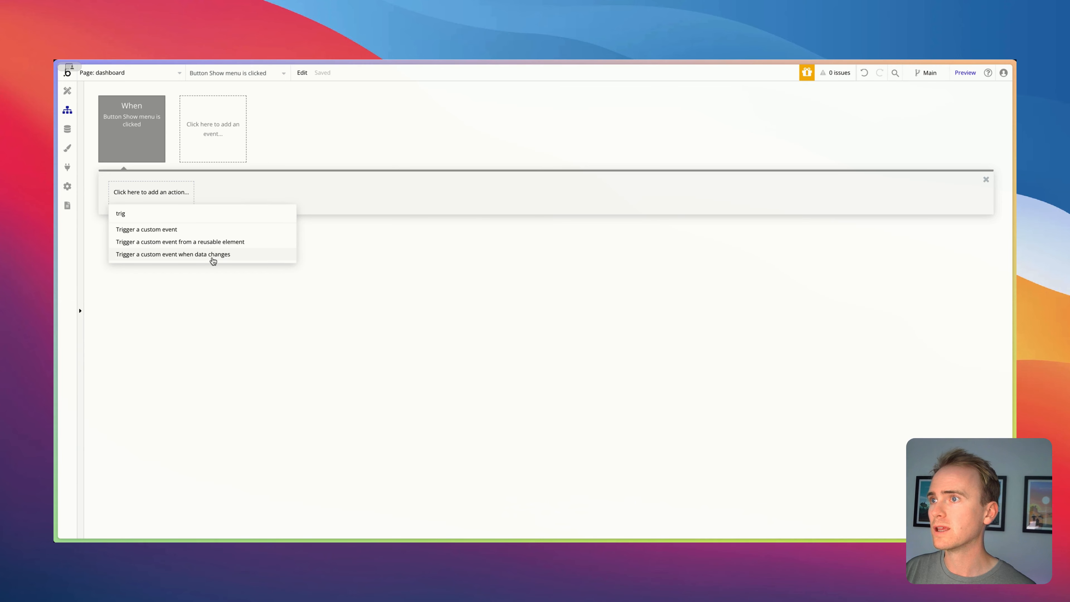
{"action": "left_click", "coordinate": [225, 242]}
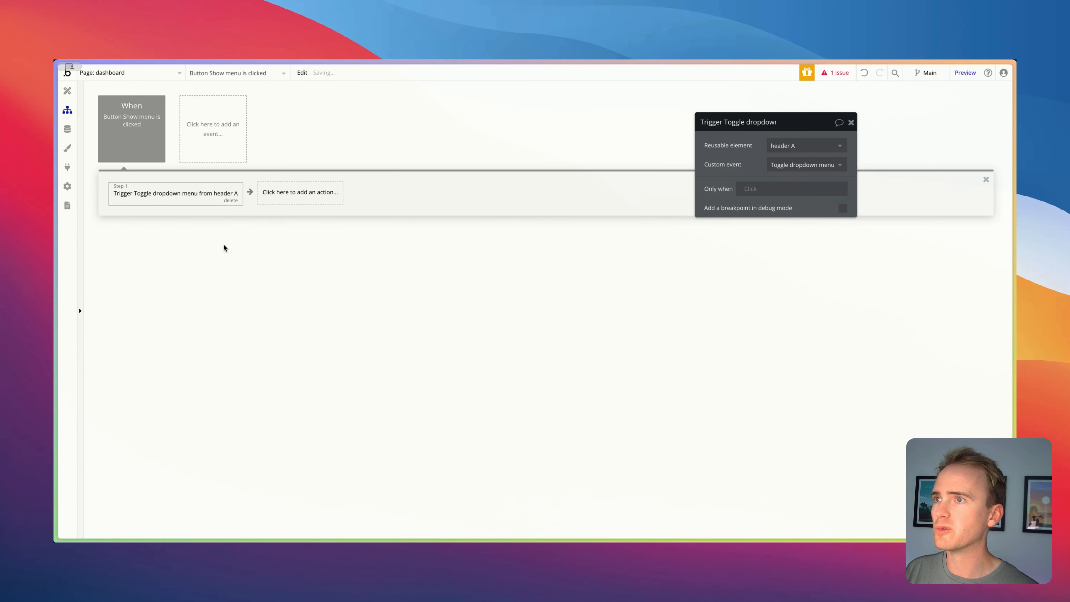
{"action": "left_click", "coordinate": [786, 151]}
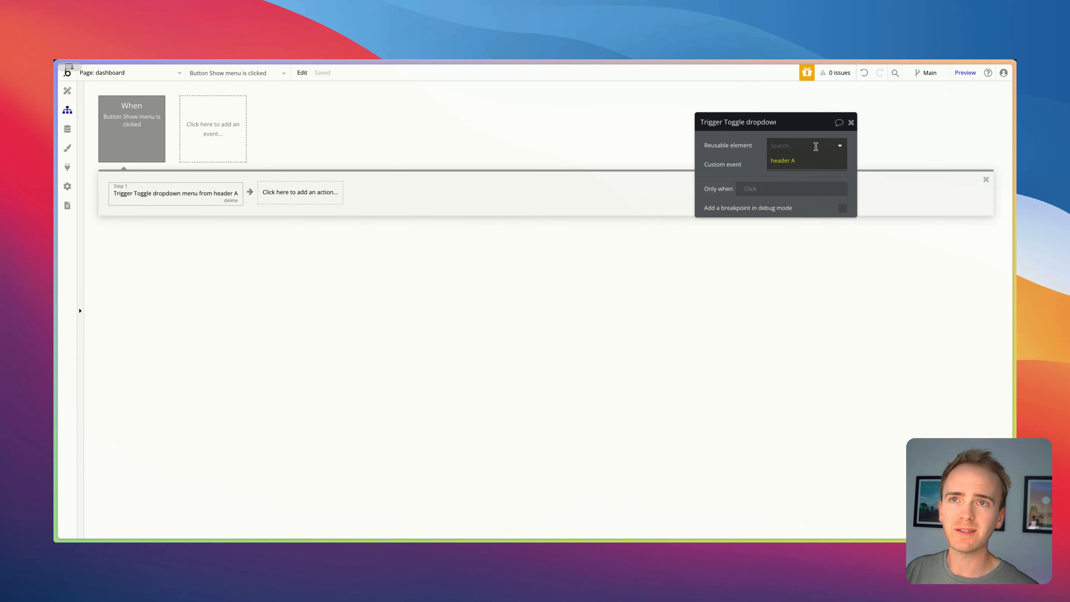
{"action": "left_click", "coordinate": [774, 161]}
{"action": "left_click", "coordinate": [777, 163]}
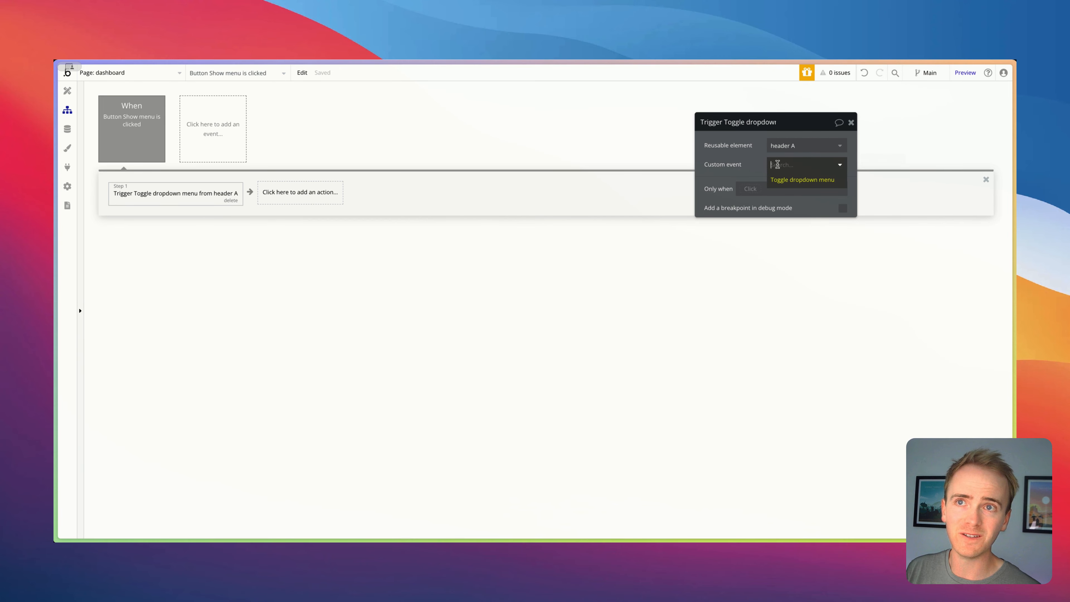
{"action": "key", "text": "Return"}
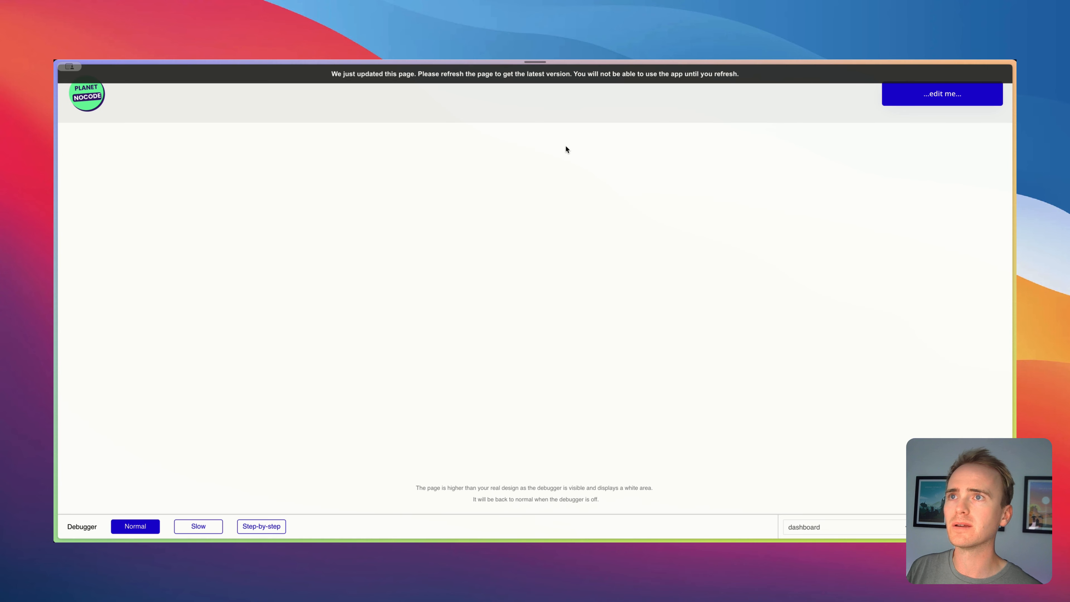
Refresh the dashboard preview and test toggling the header dropdown repeatedly with the Show menu button.
{"action": "key", "text": "super+r"}
{"action": "left_click", "coordinate": [148, 150]}
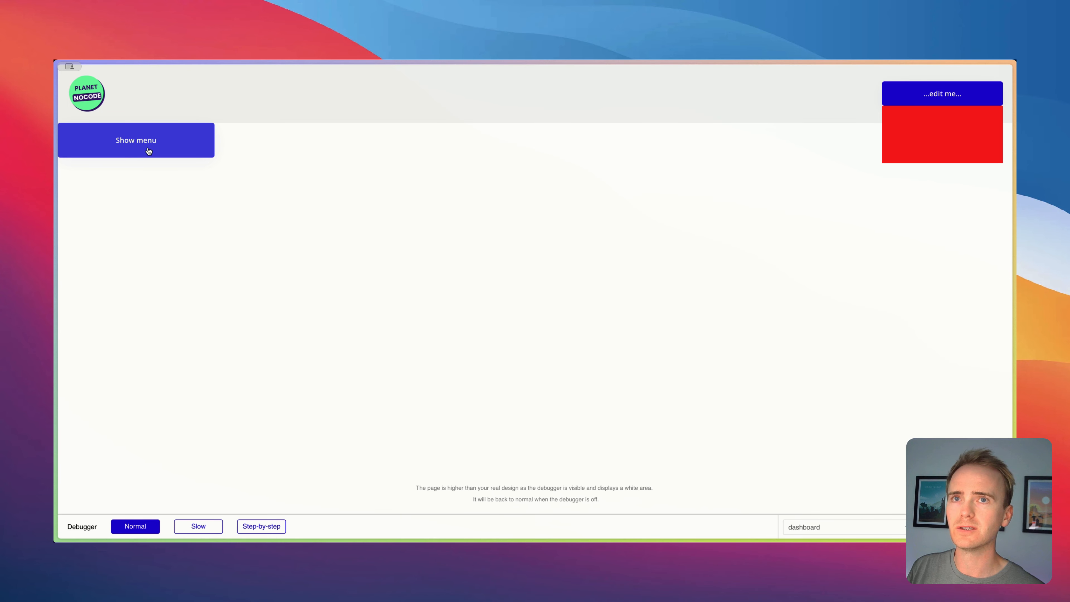
{"action": "left_click", "coordinate": [148, 151]}
{"action": "left_click", "coordinate": [148, 151]}
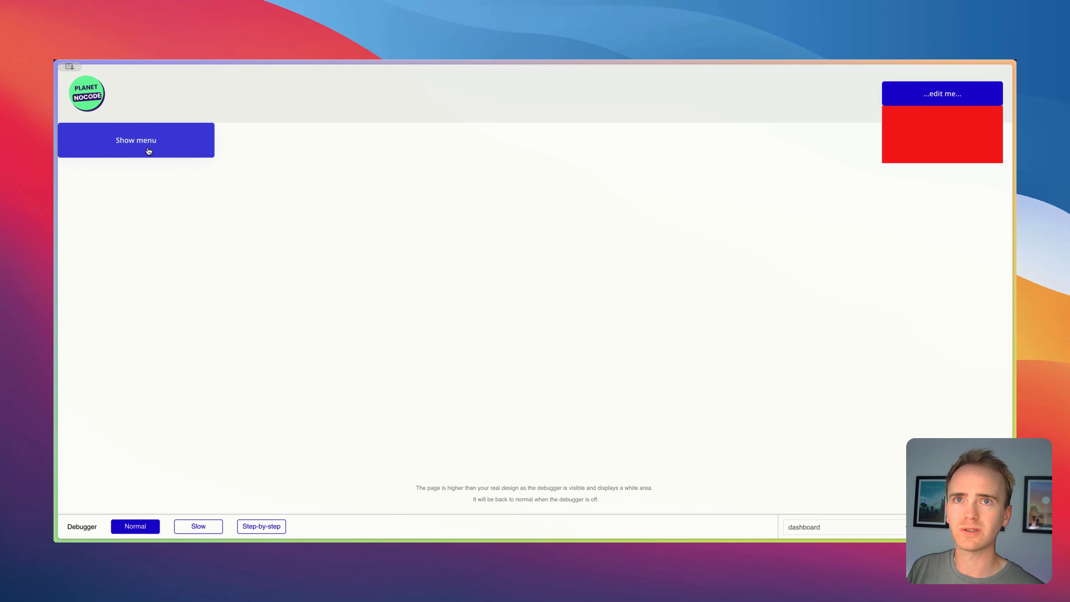
{"action": "left_click", "coordinate": [148, 151]}
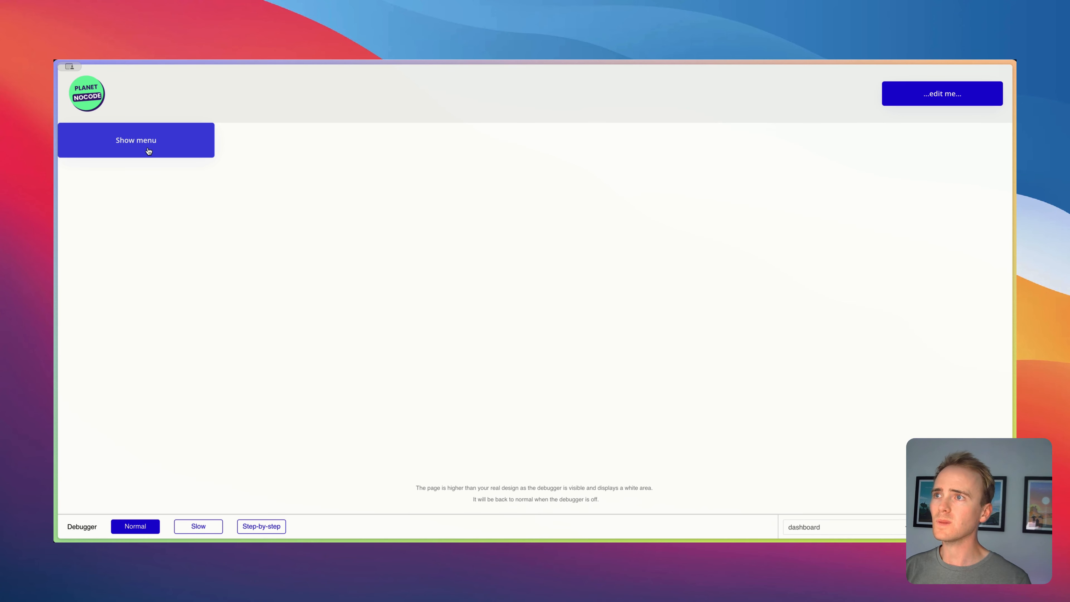